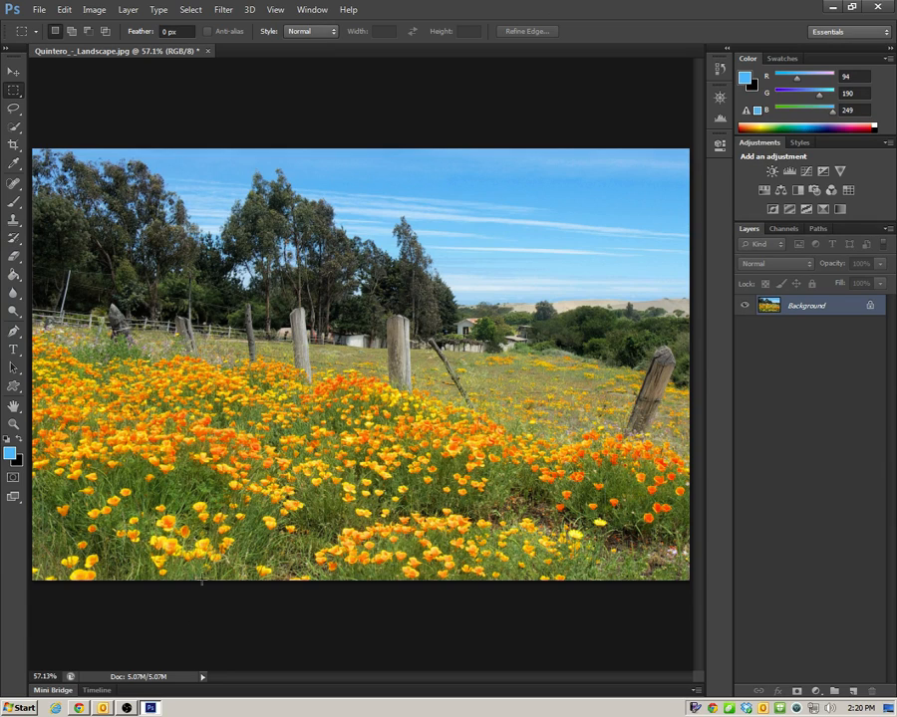
Apply the basic Sharpen filter to the whole landscape photo.
{"action": "left_click", "coordinate": [225, 11]}
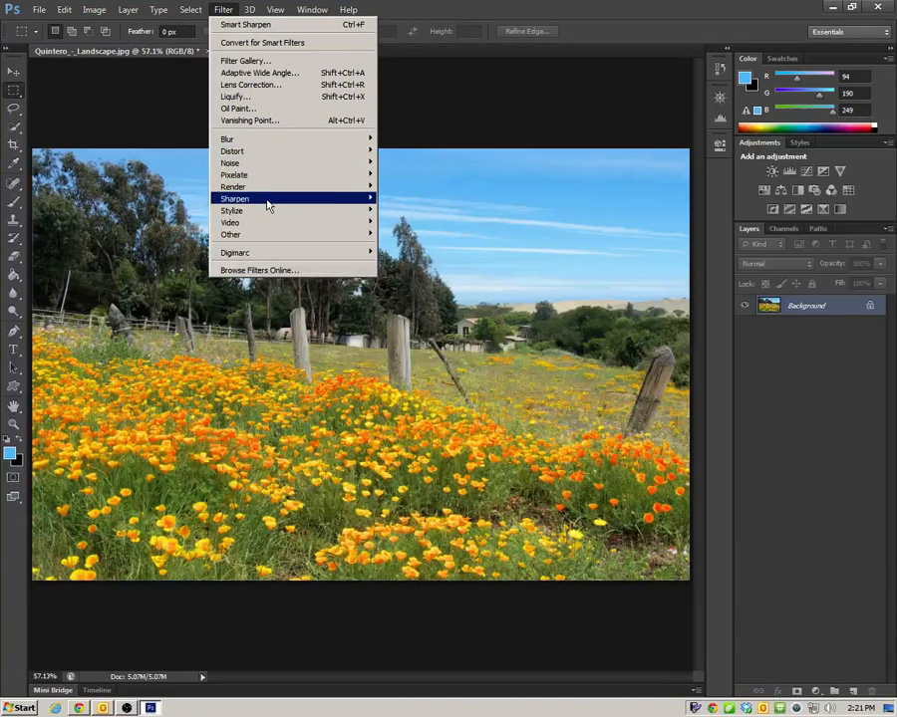
{"action": "mouse_move", "coordinate": [267, 206]}
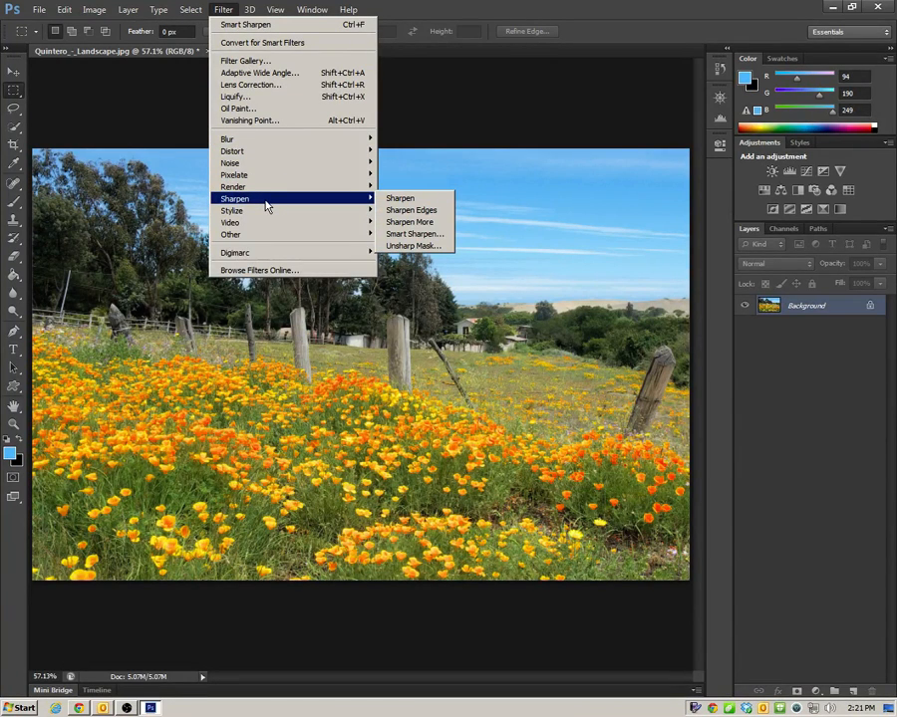
{"action": "left_click", "coordinate": [427, 199]}
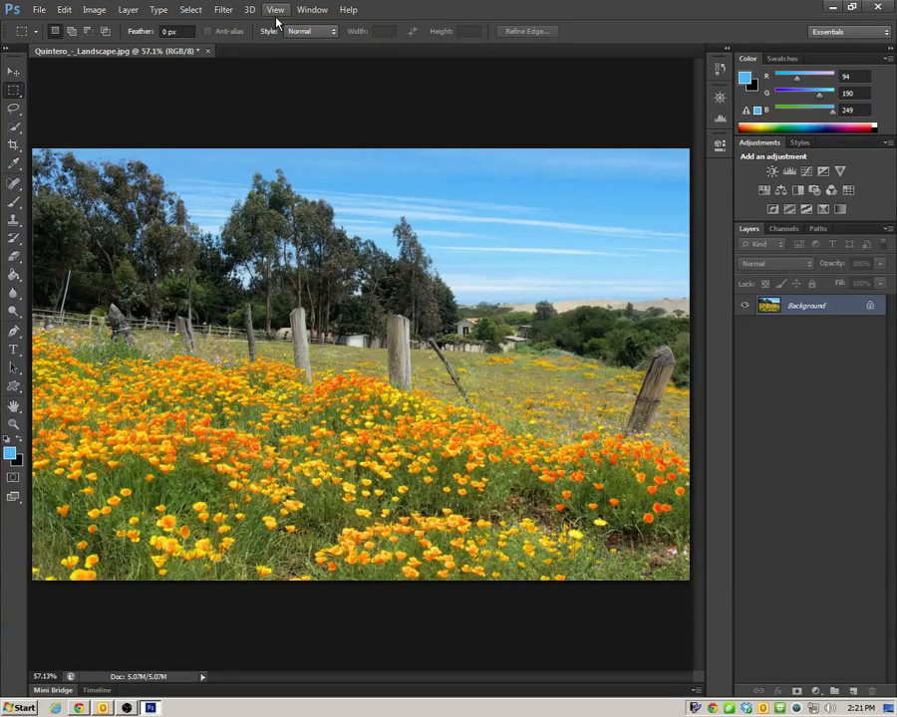
Apply the Sharpen Edges filter to the whole photo.
{"action": "left_click", "coordinate": [222, 10]}
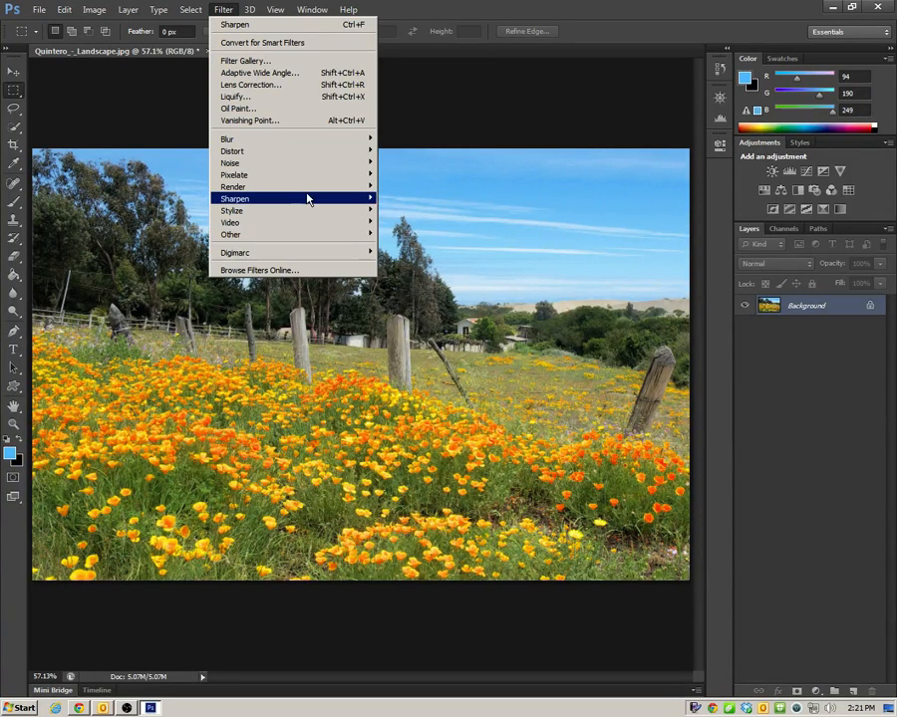
{"action": "mouse_move", "coordinate": [307, 199]}
{"action": "left_click", "coordinate": [410, 208]}
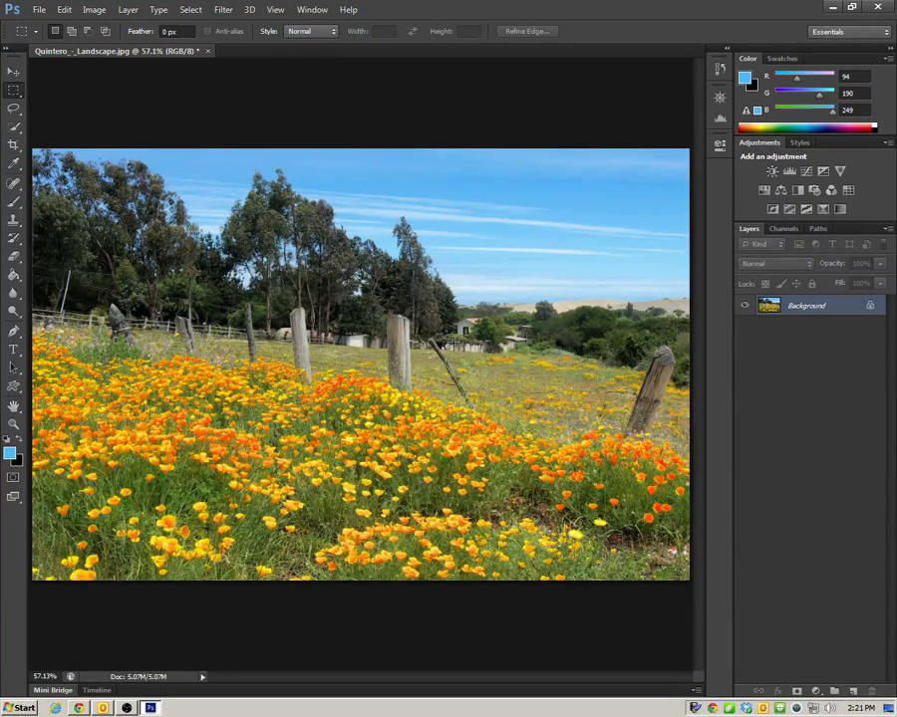
Try the Sharpen More filter on the whole photo.
{"action": "left_click", "coordinate": [221, 10]}
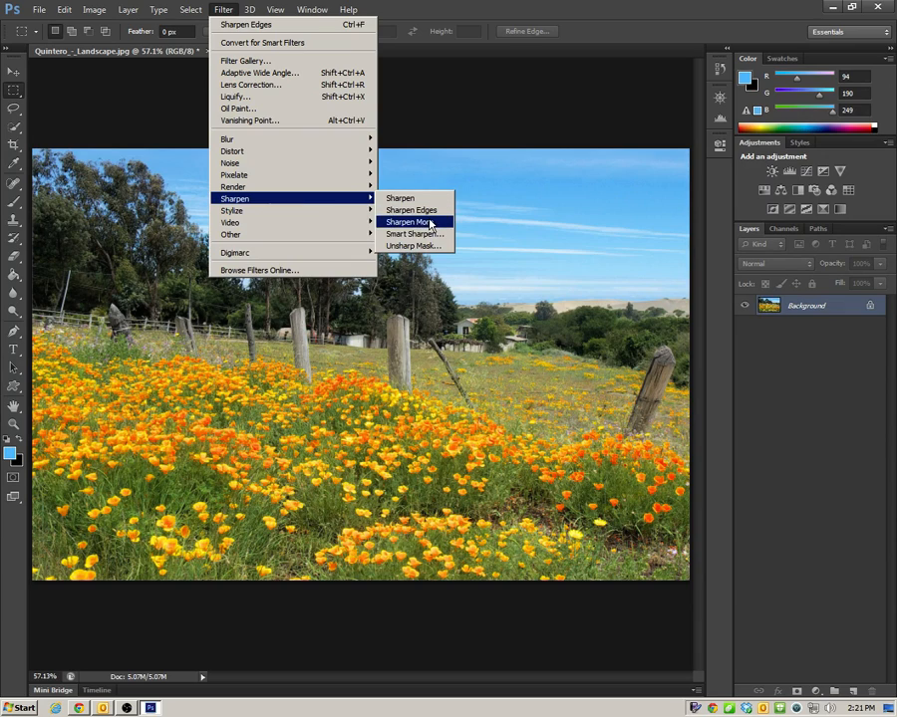
{"action": "left_click", "coordinate": [431, 223]}
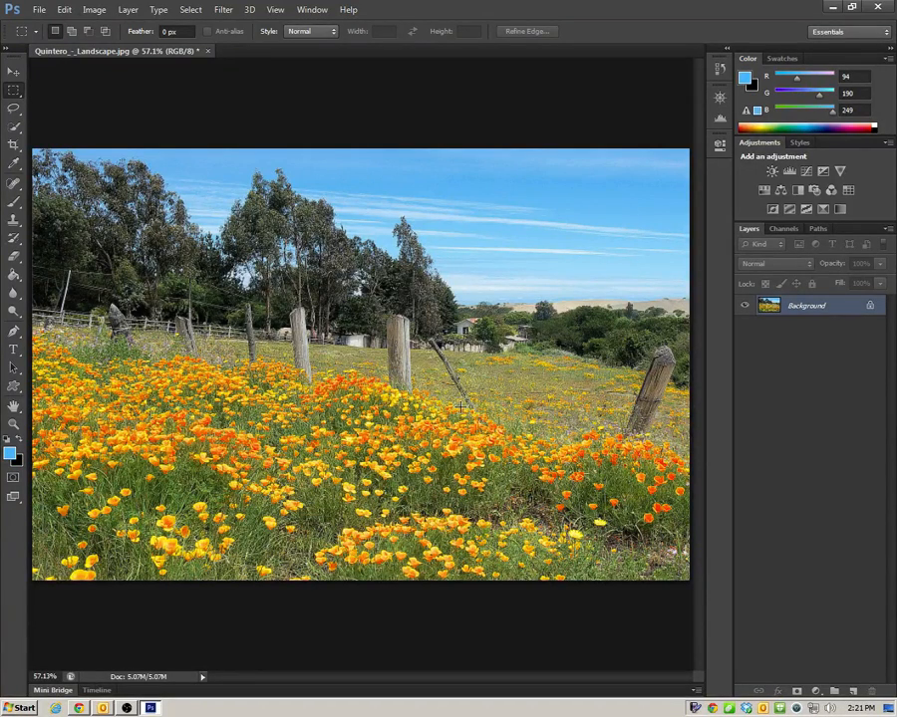
{"action": "left_click", "coordinate": [224, 9]}
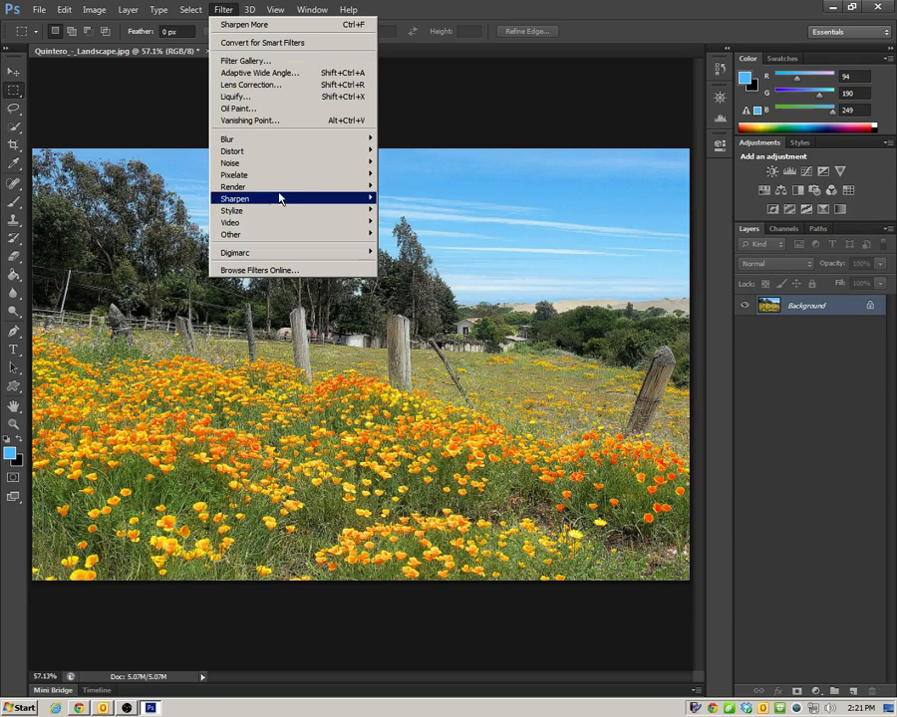
{"action": "mouse_move", "coordinate": [283, 204]}
{"action": "left_click", "coordinate": [410, 209]}
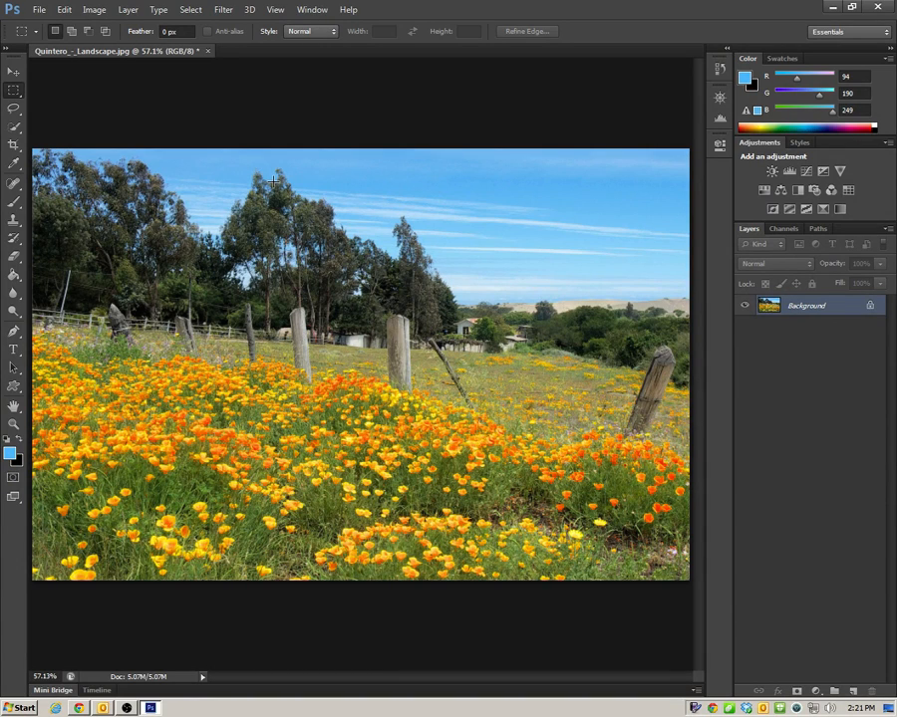
Start an Unsharp Mask on the photo, test an Amount of 1% and 500%, and reduce it to 39%.
{"action": "left_click", "coordinate": [223, 10]}
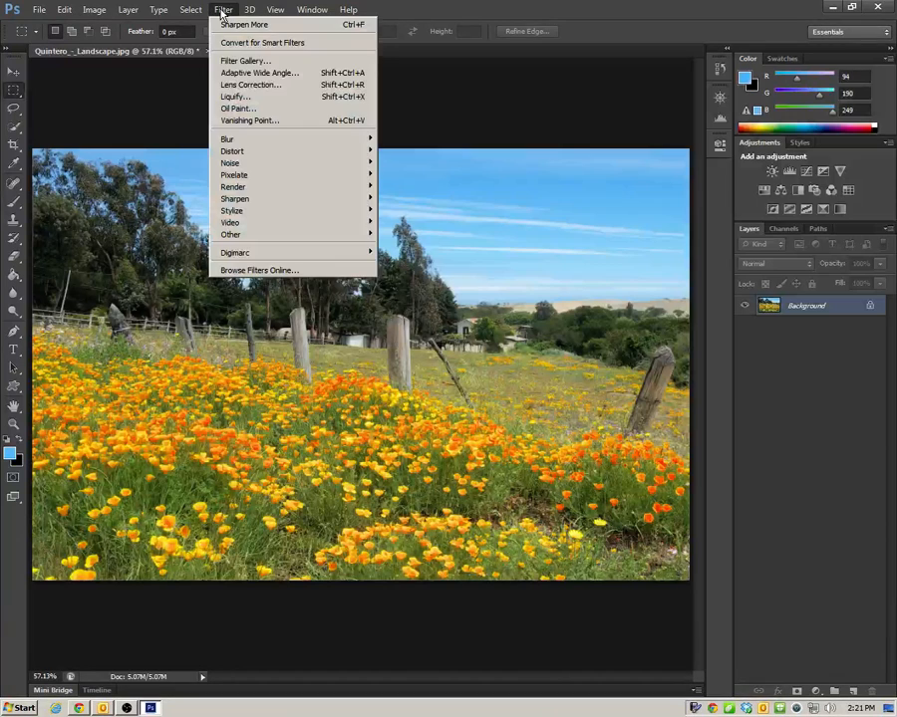
{"action": "mouse_move", "coordinate": [287, 206]}
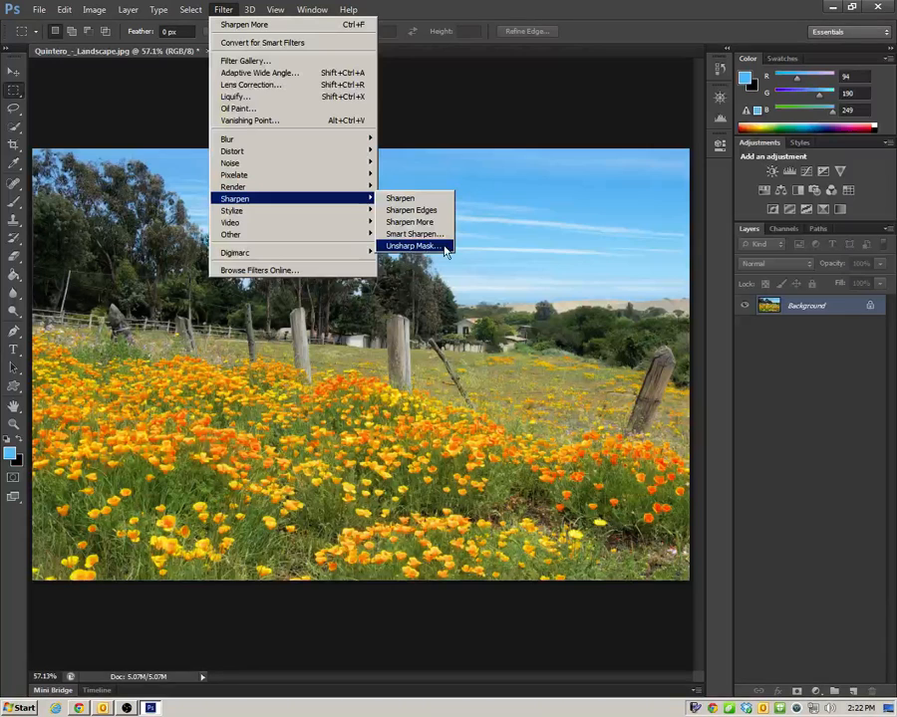
{"action": "left_click", "coordinate": [384, 247]}
{"action": "left_click_drag", "start_coordinate": [656, 84], "coordinate": [578, 77]}
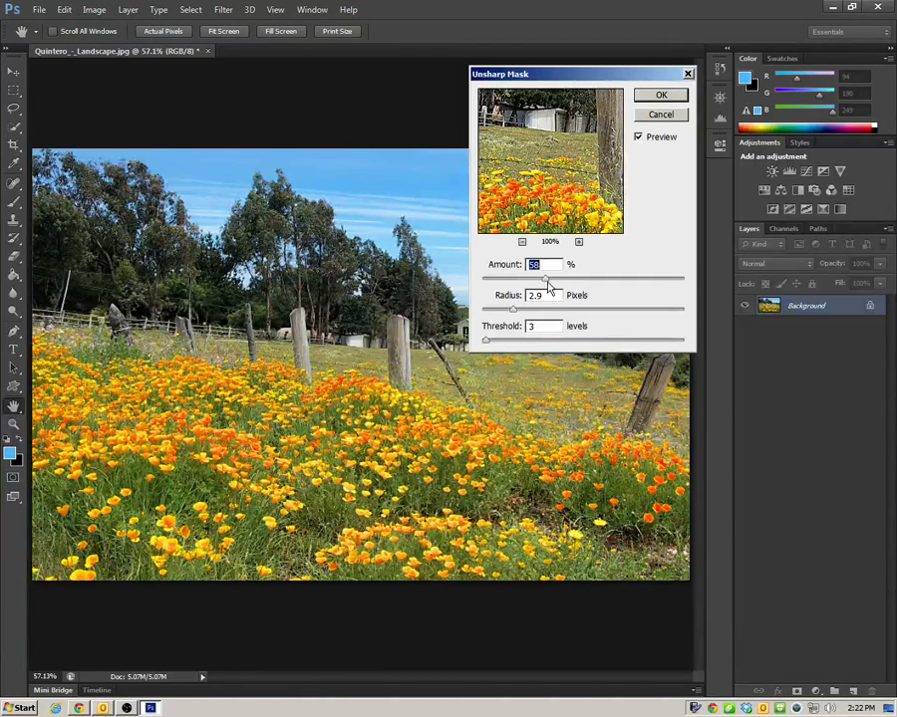
{"action": "left_click_drag", "start_coordinate": [545, 283], "coordinate": [476, 280]}
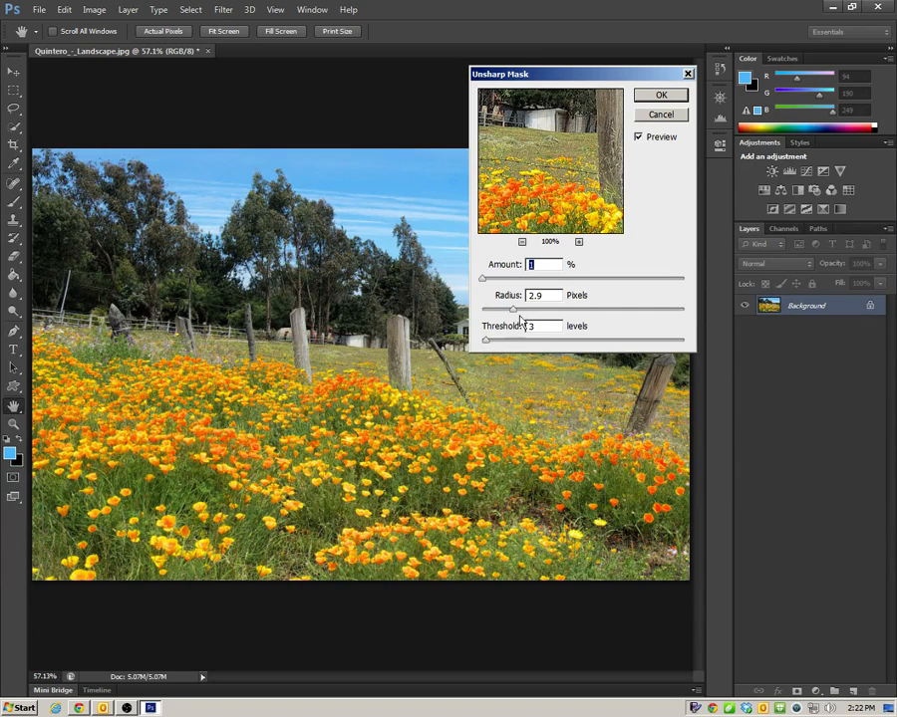
{"action": "left_click_drag", "start_coordinate": [482, 281], "coordinate": [697, 278]}
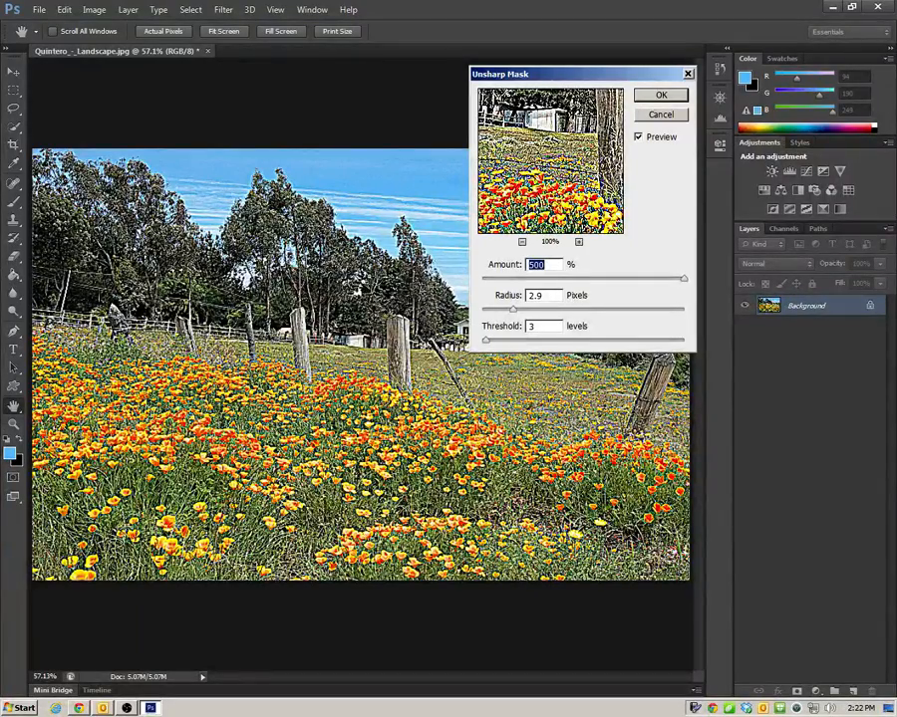
{"action": "left_click_drag", "start_coordinate": [682, 278], "coordinate": [526, 281]}
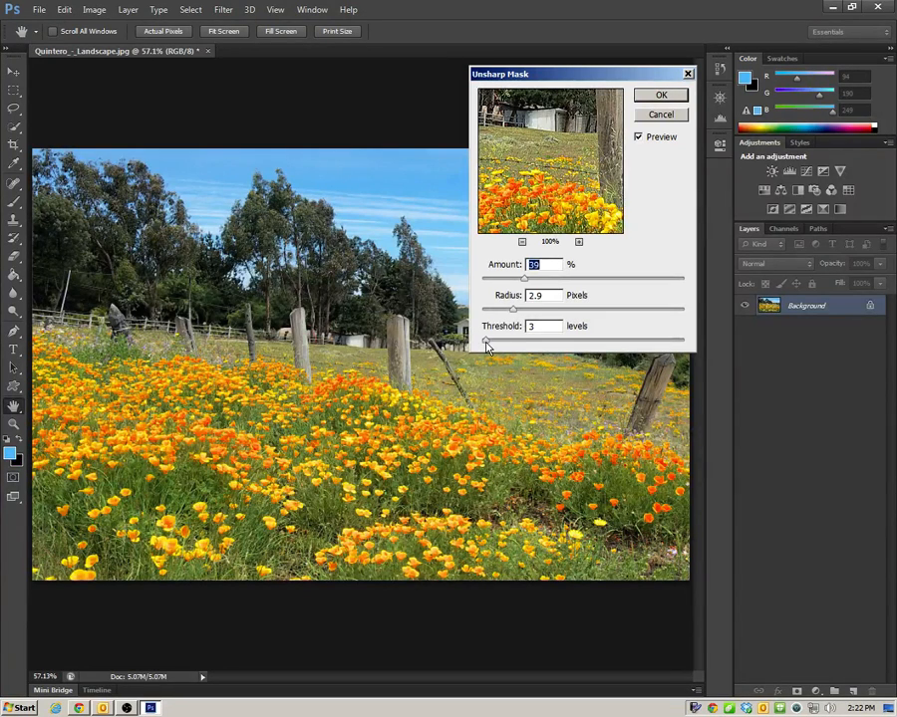
Try the Unsharp Mask with Threshold 13 levels, Amount 122%, and a Radius of 46.9, 120.6 and 33.9 pixels.
{"action": "left_click_drag", "start_coordinate": [487, 344], "coordinate": [497, 344]}
{"action": "left_click_drag", "start_coordinate": [524, 279], "coordinate": [604, 282]}
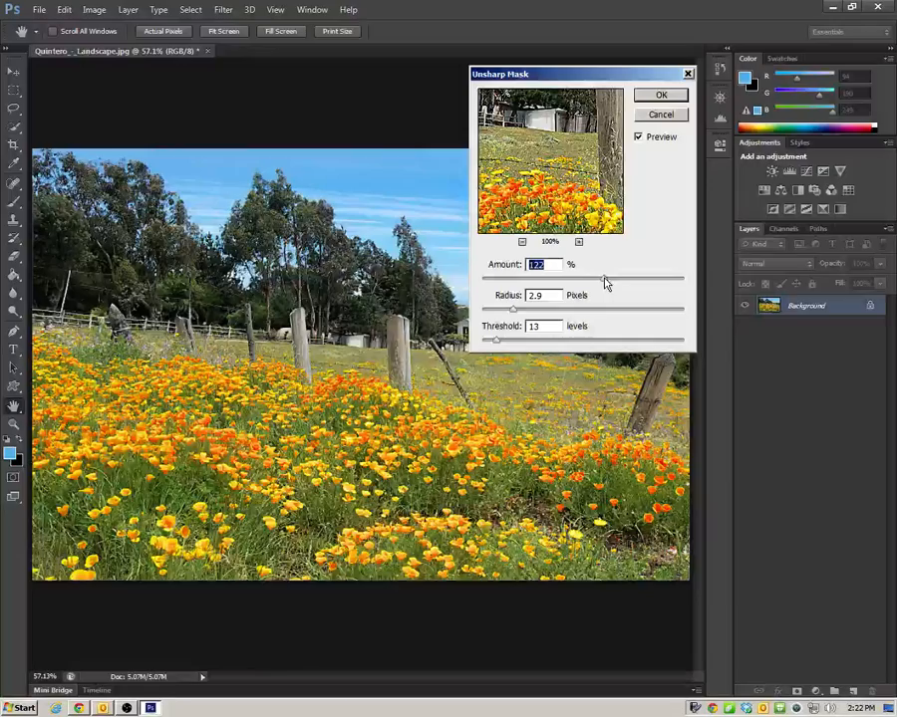
{"action": "left_click_drag", "start_coordinate": [512, 310], "coordinate": [588, 310]}
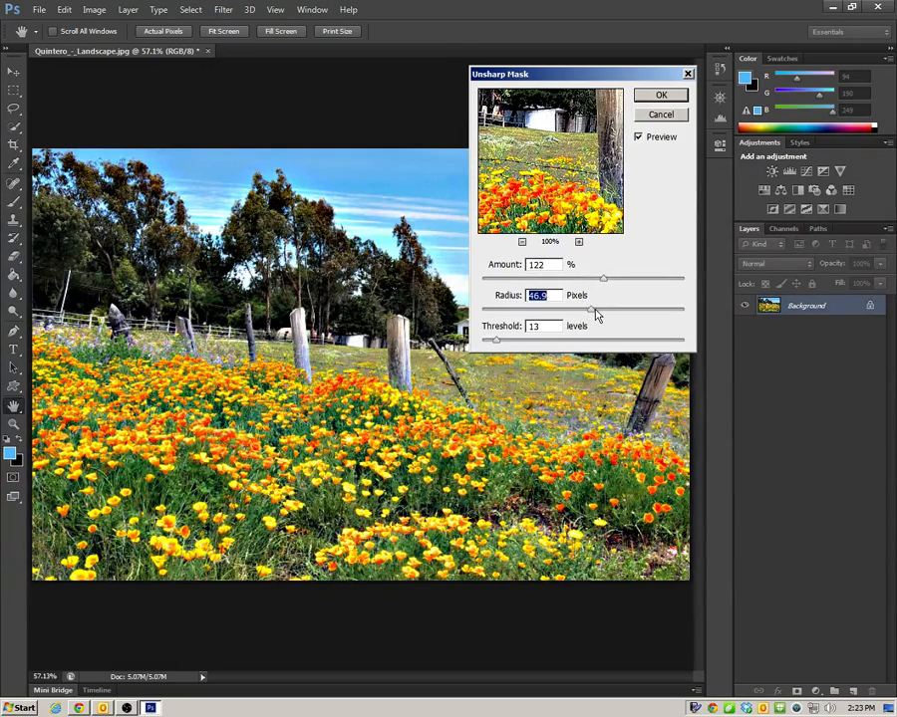
{"action": "left_click_drag", "start_coordinate": [593, 313], "coordinate": [620, 311]}
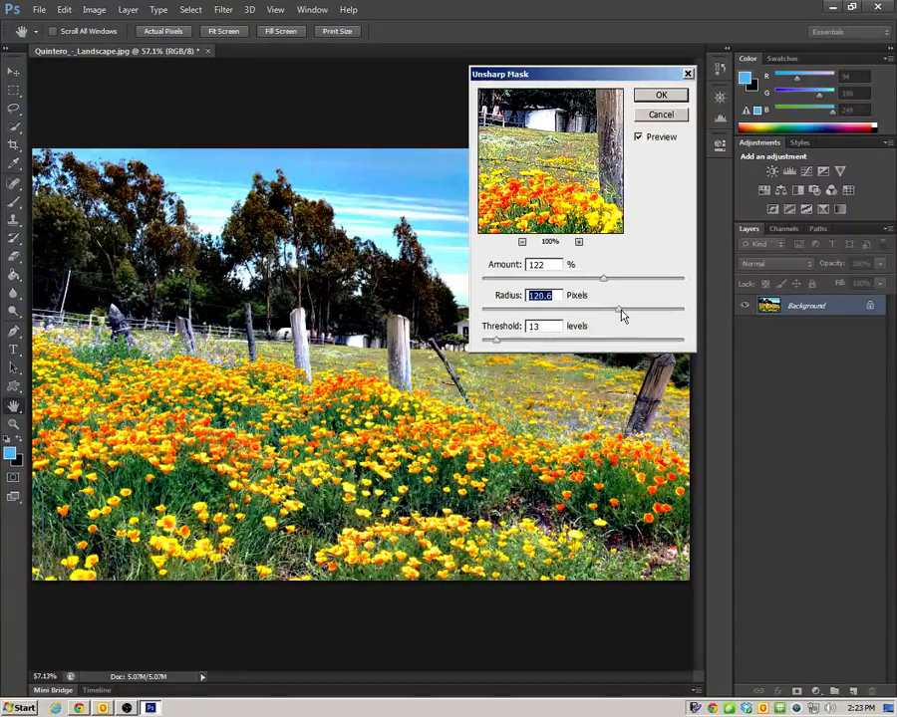
{"action": "left_click_drag", "start_coordinate": [623, 311], "coordinate": [581, 313]}
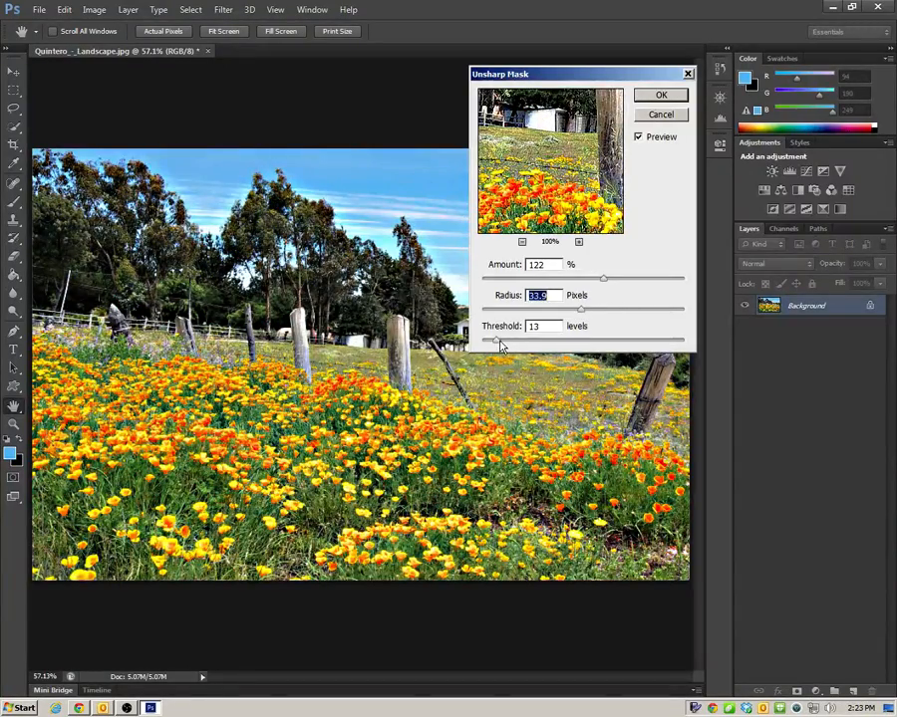
Apply the Unsharp Mask with Amount 68%, Radius 8.4 pixels and Threshold 39 levels.
{"action": "mouse_move", "coordinate": [498, 342]}
{"action": "left_mouse_down"}
{"action": "mouse_move", "coordinate": [646, 345]}
{"action": "mouse_move", "coordinate": [509, 344]}
{"action": "left_mouse_up"}
{"action": "left_click_drag", "start_coordinate": [581, 310], "coordinate": [538, 313]}
{"action": "left_click_drag", "start_coordinate": [603, 279], "coordinate": [556, 280]}
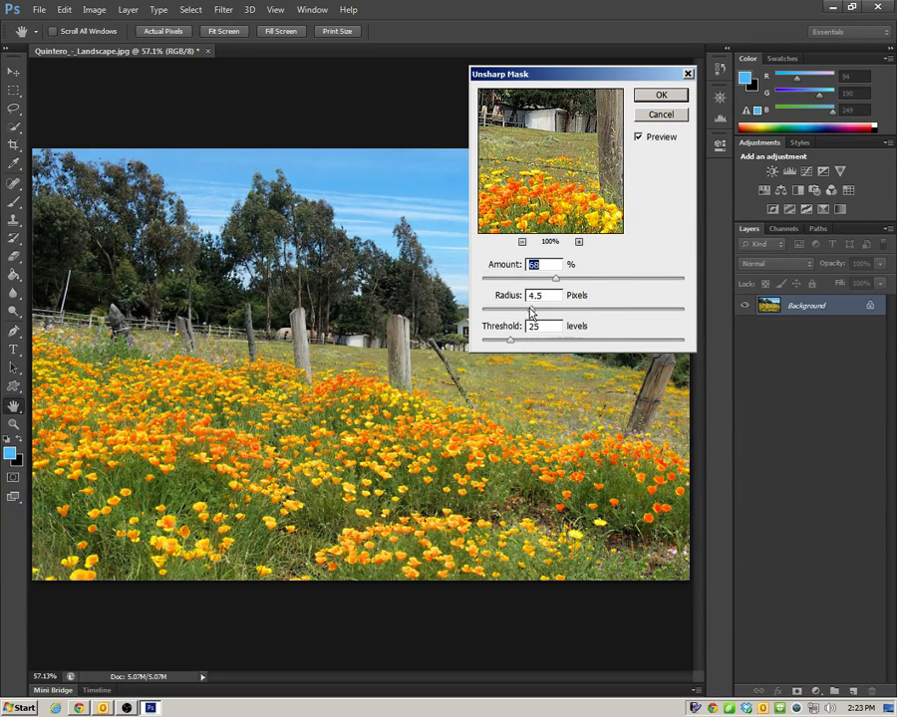
{"action": "left_click_drag", "start_coordinate": [530, 312], "coordinate": [554, 313]}
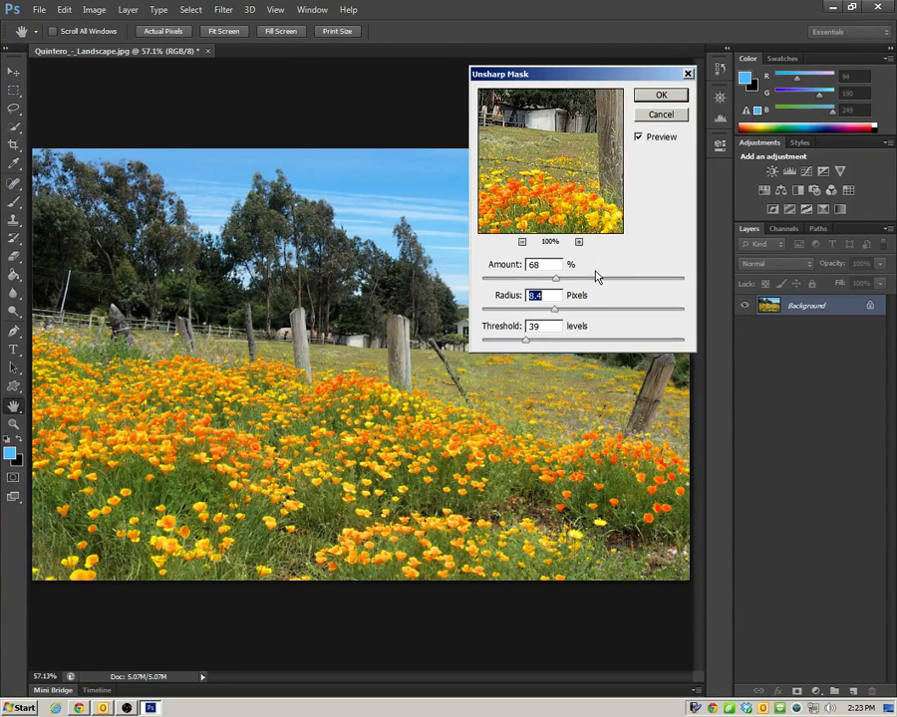
{"action": "left_click", "coordinate": [661, 95]}
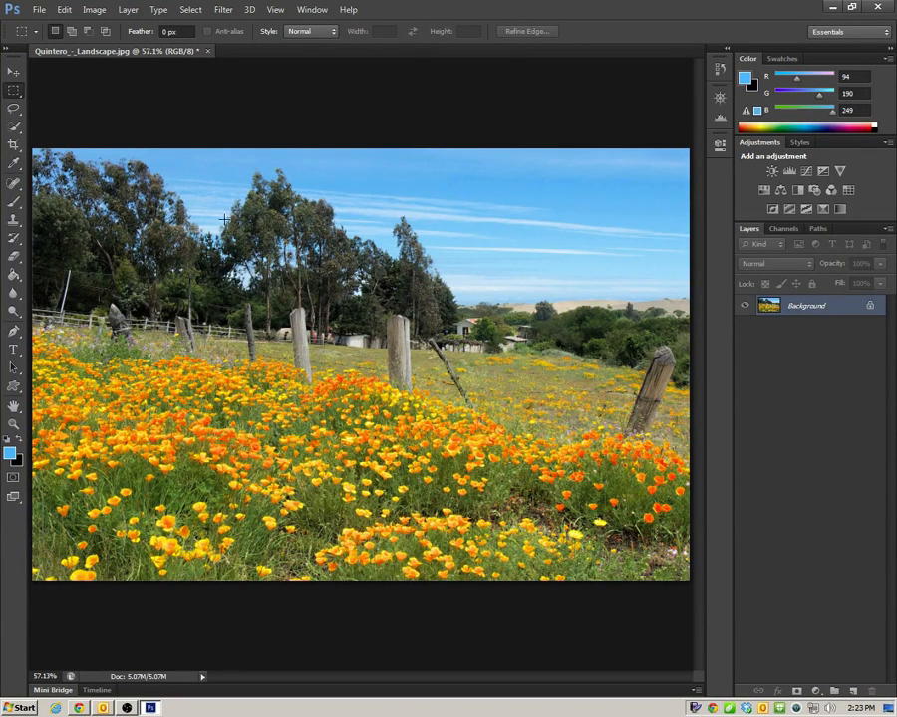
Draw a wide elliptical selection around the poppies in the foreground and shift it slightly down.
{"action": "left_click", "coordinate": [14, 89]}
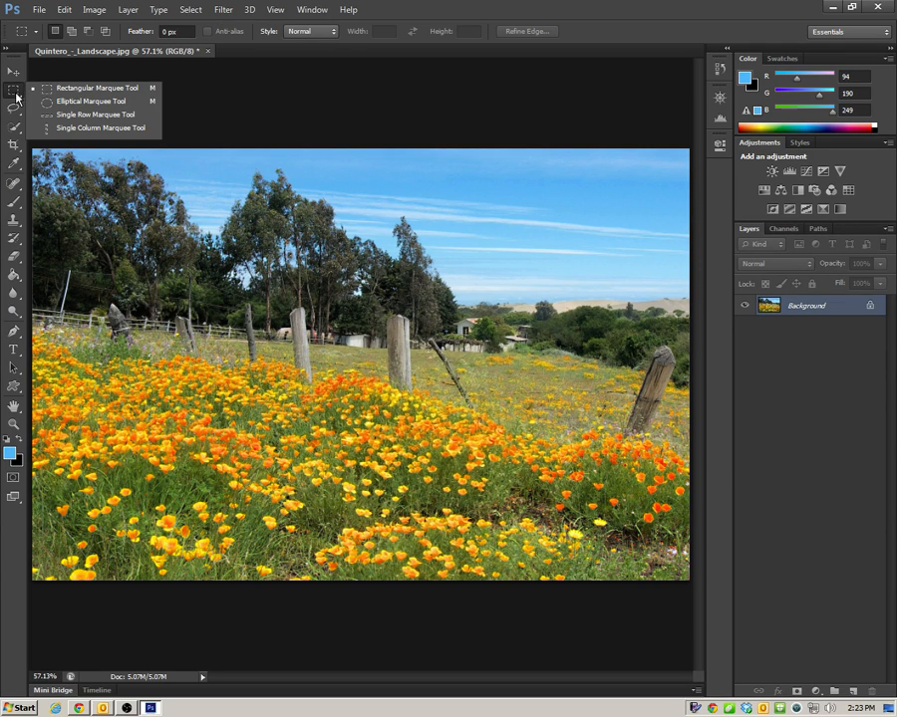
{"action": "left_click", "coordinate": [78, 102]}
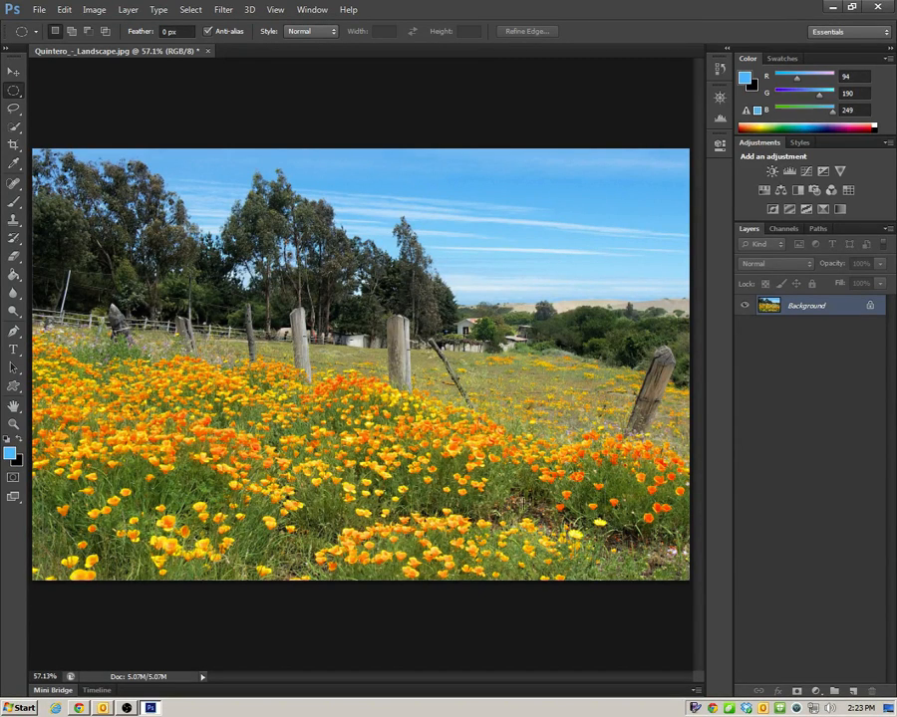
{"action": "left_click_drag", "start_coordinate": [49, 338], "coordinate": [619, 541]}
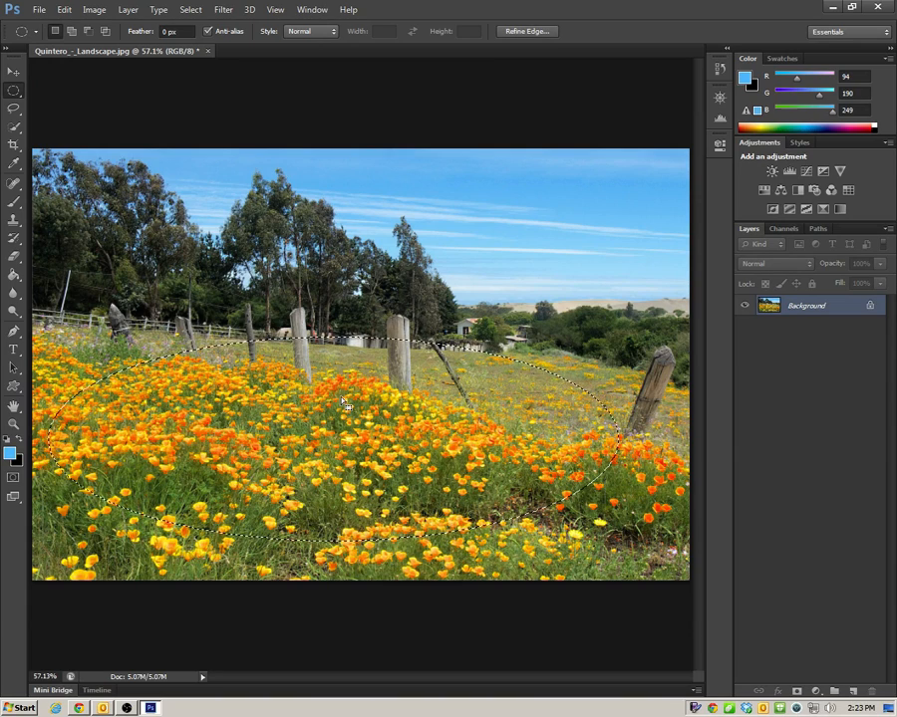
{"action": "left_click_drag", "start_coordinate": [339, 447], "coordinate": [339, 469]}
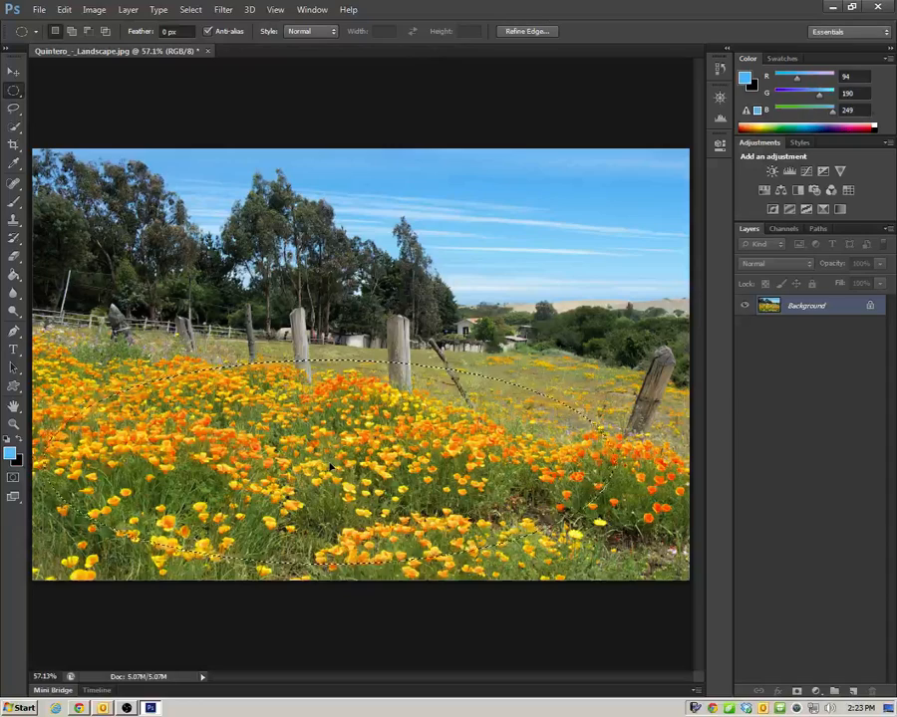
Apply the Sharpen More filter twice to the selected poppies and clear the selection.
{"action": "left_click", "coordinate": [223, 9]}
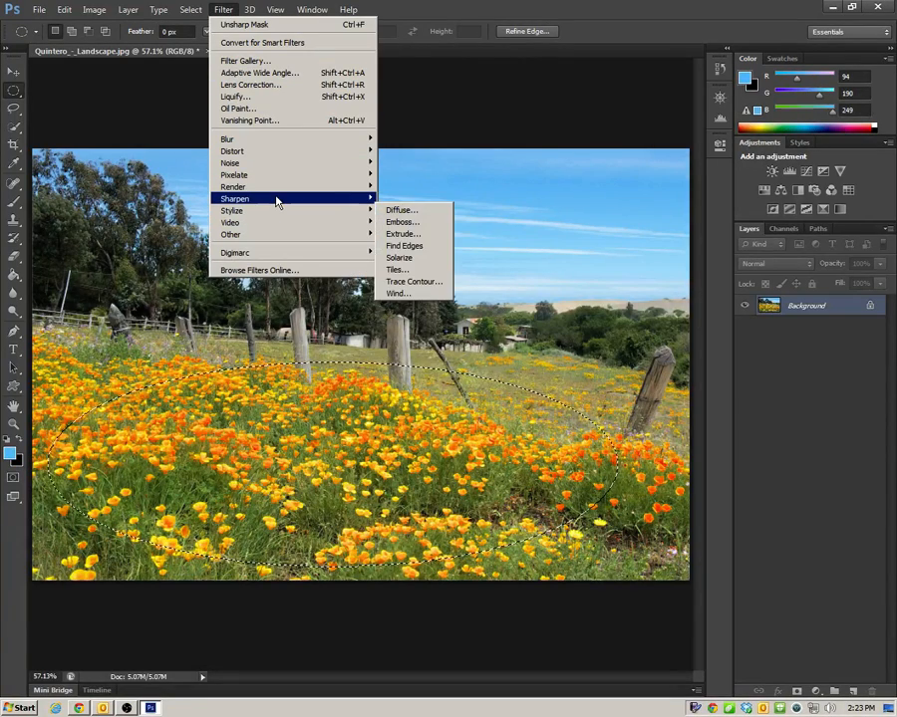
{"action": "mouse_move", "coordinate": [284, 198]}
{"action": "left_click", "coordinate": [424, 223]}
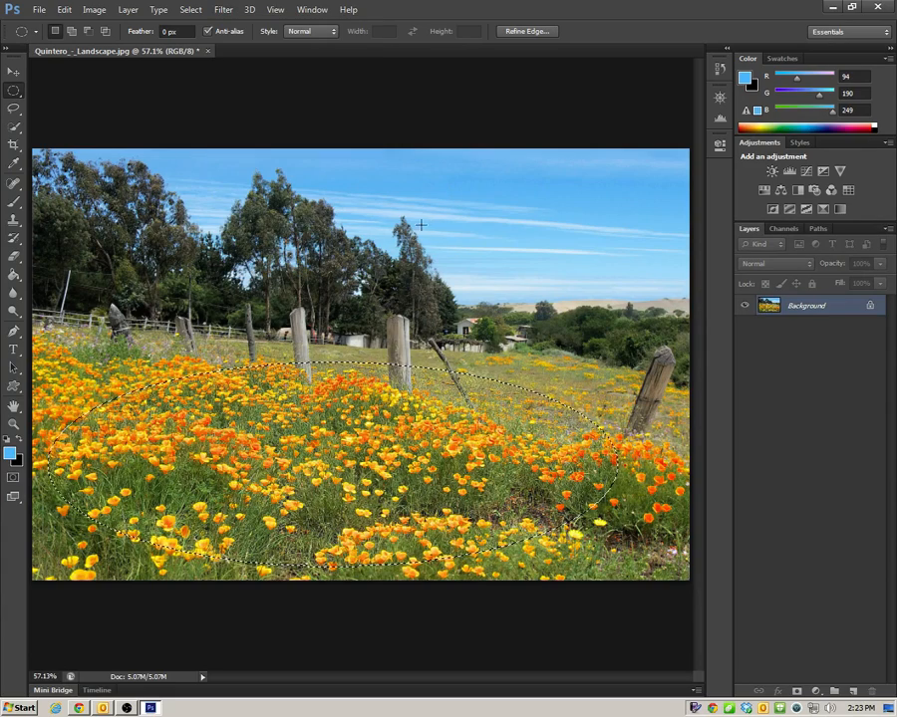
{"action": "left_click", "coordinate": [224, 9]}
{"action": "mouse_move", "coordinate": [284, 198]}
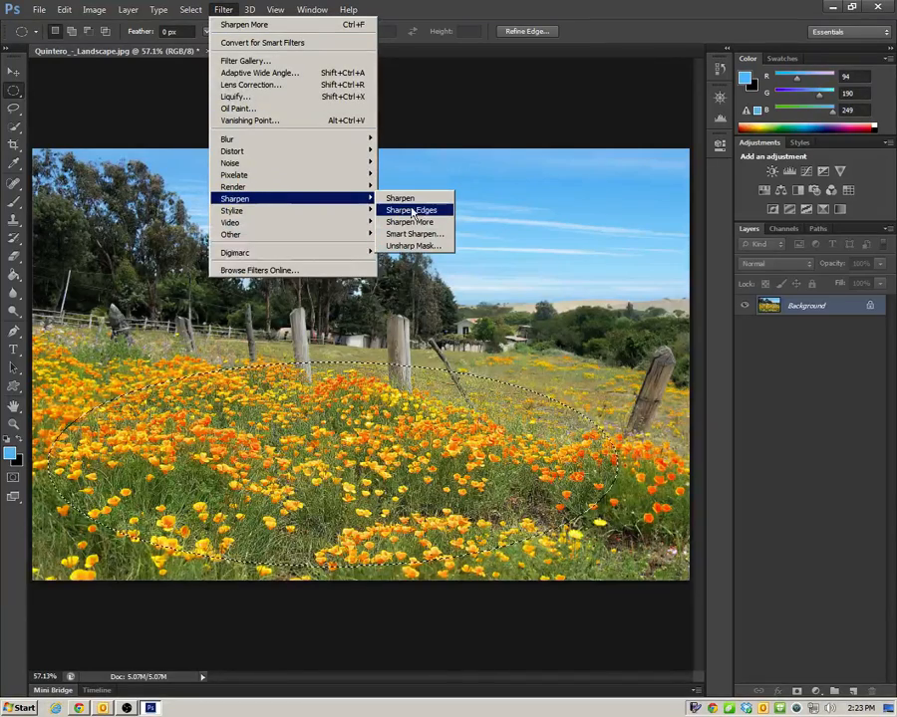
{"action": "left_click", "coordinate": [426, 222]}
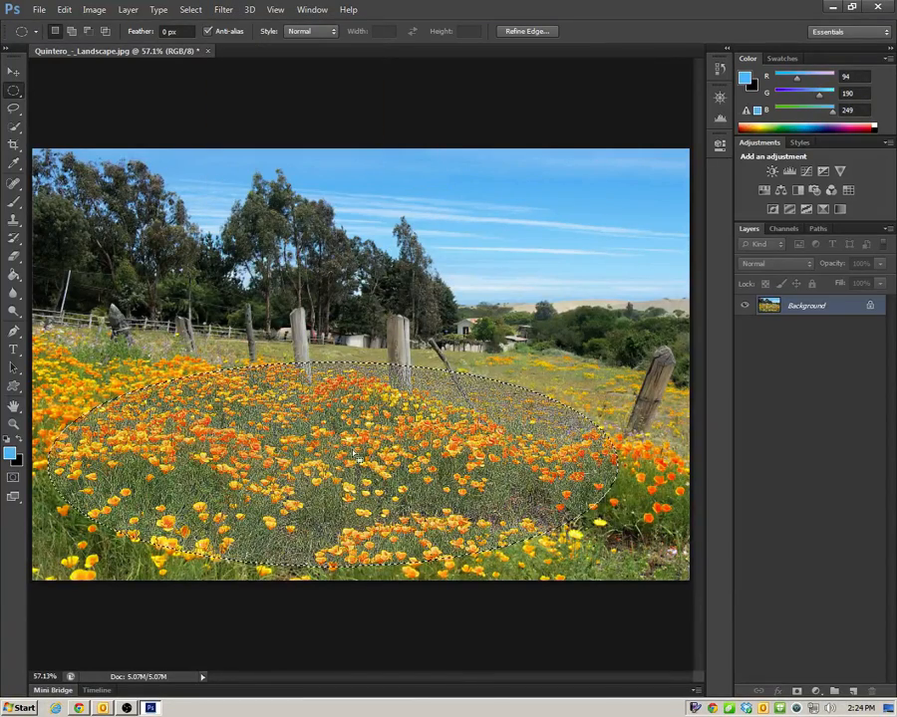
{"action": "left_click", "coordinate": [387, 380]}
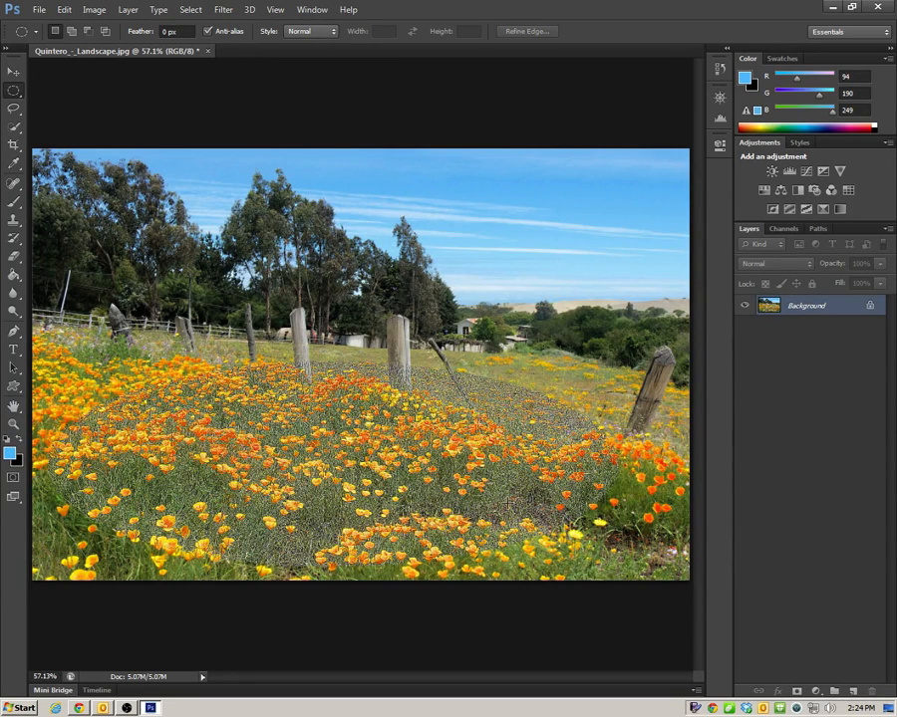